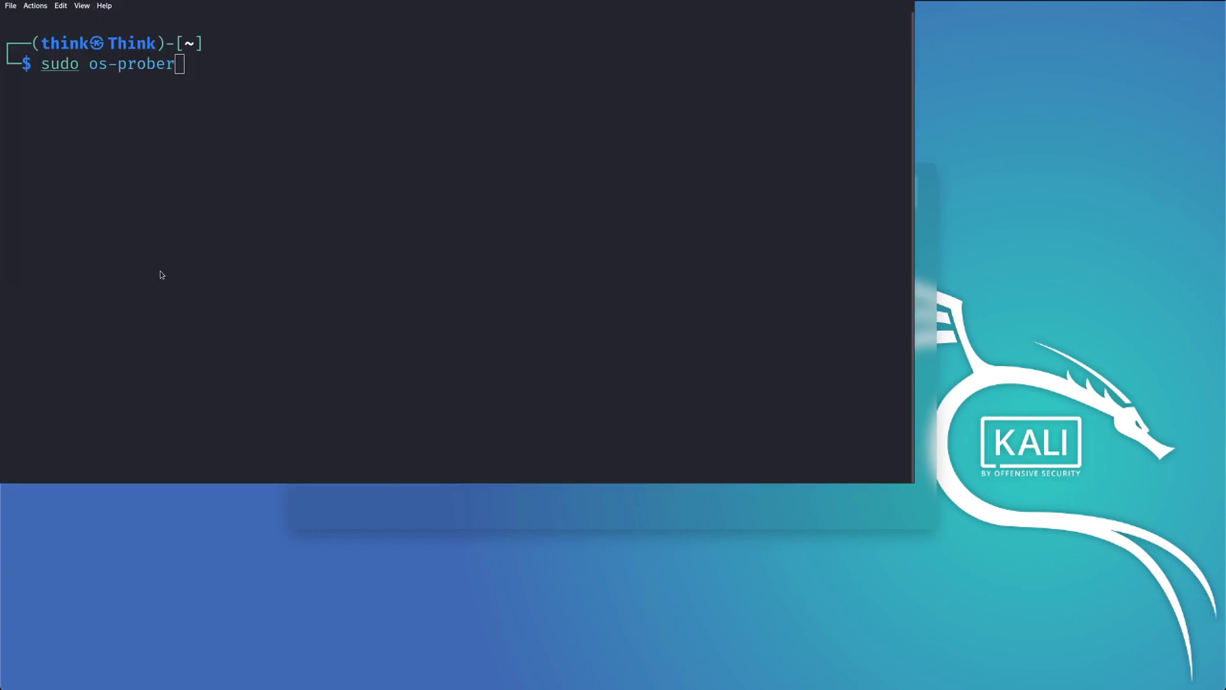
Step: Run sudo os-prober and highlight the detected Windows Boot Manager on /dev/sda4
left_click(160, 271)
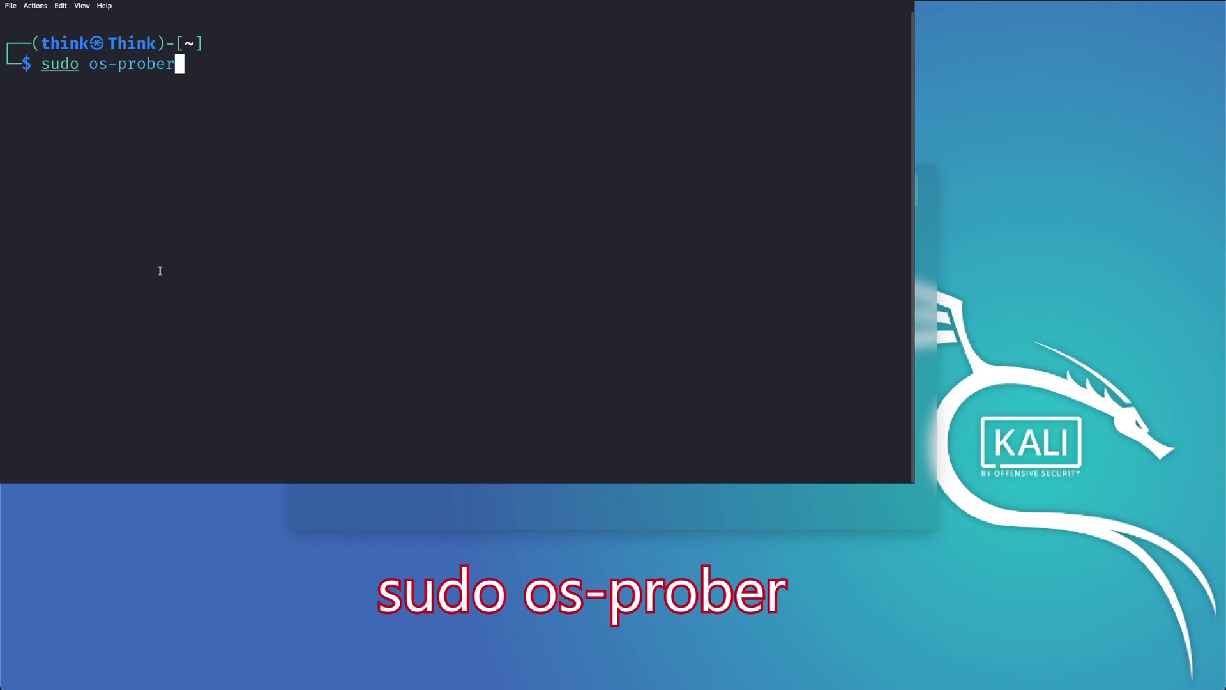
key("Return")
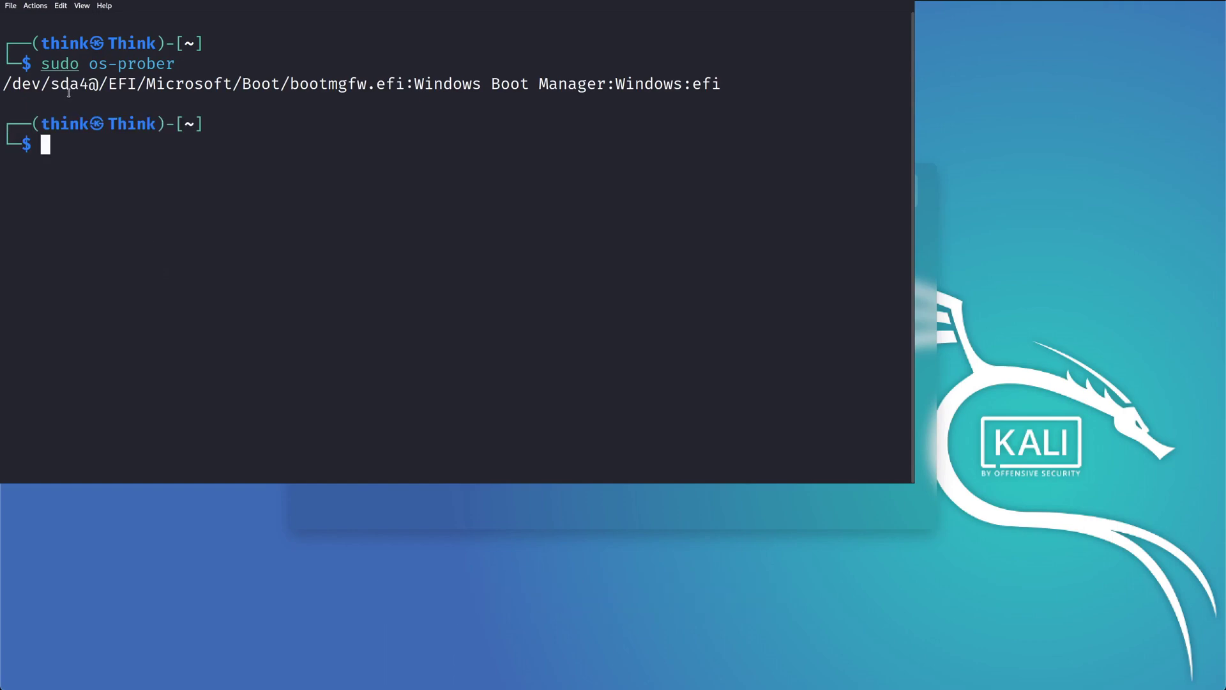
left_click_drag(88, 84, 50, 85)
Step: Run sudo update-grub and highlight its 'Found Windows Boot Manager' line
key("Up")
key("Up")
key("Up")
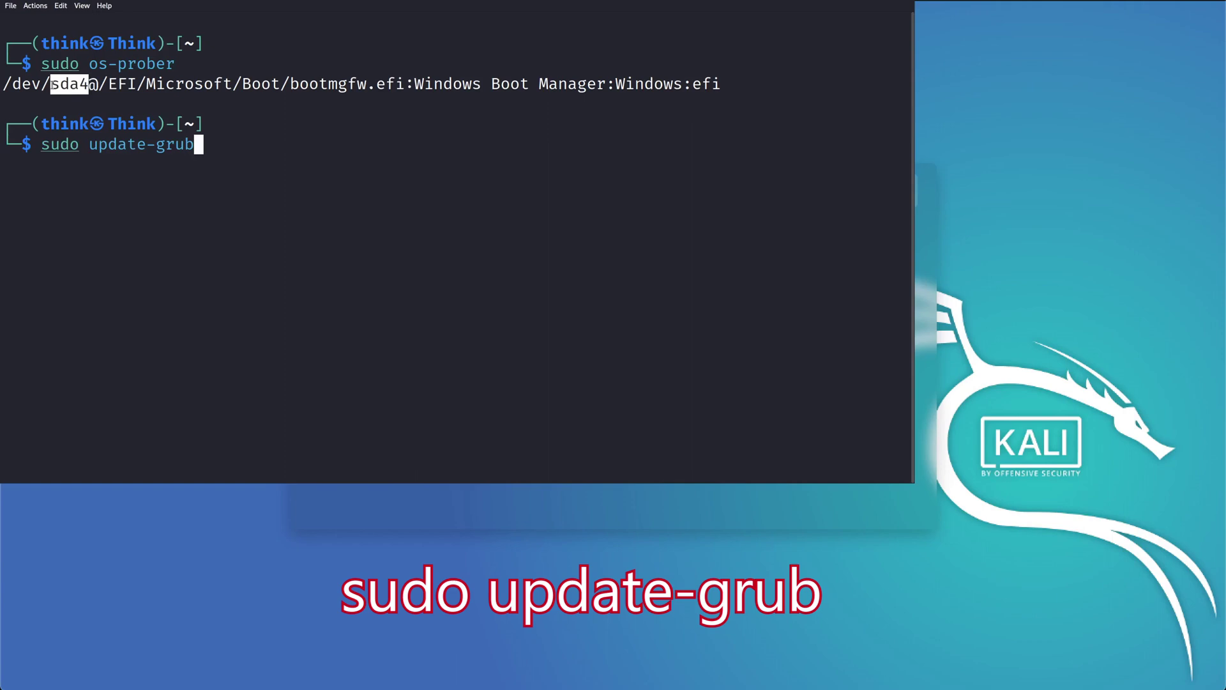
key("Return")
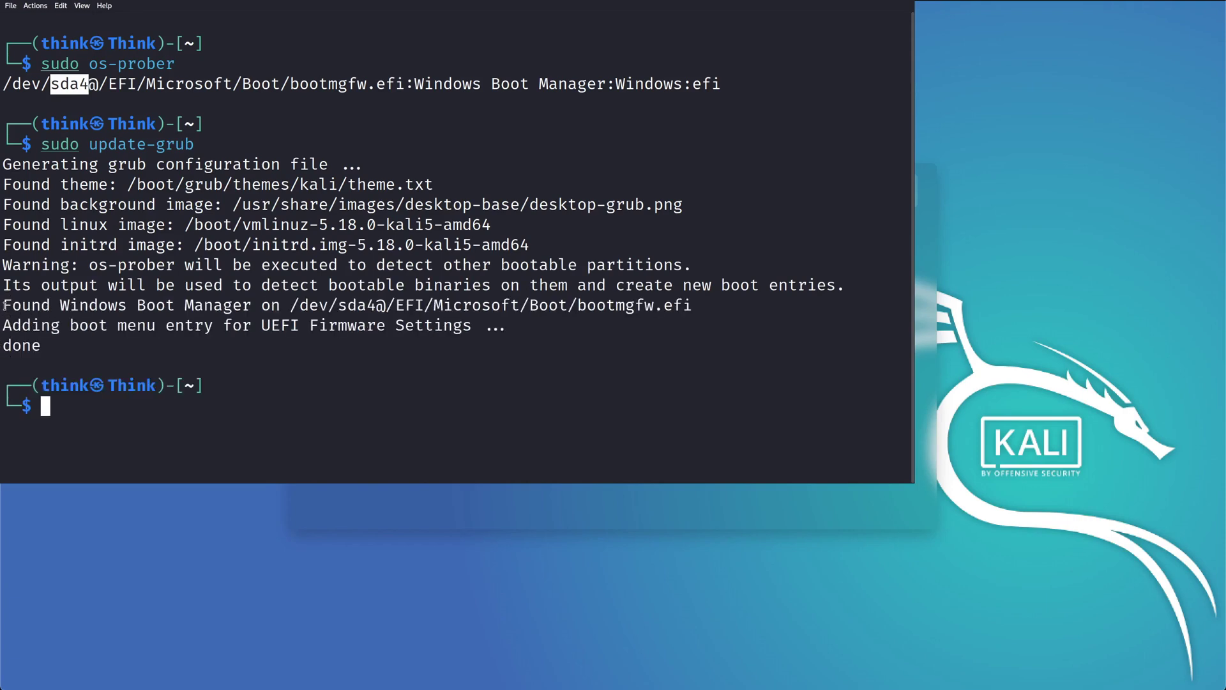
left_click_drag(4, 305, 693, 305)
left_click(696, 307)
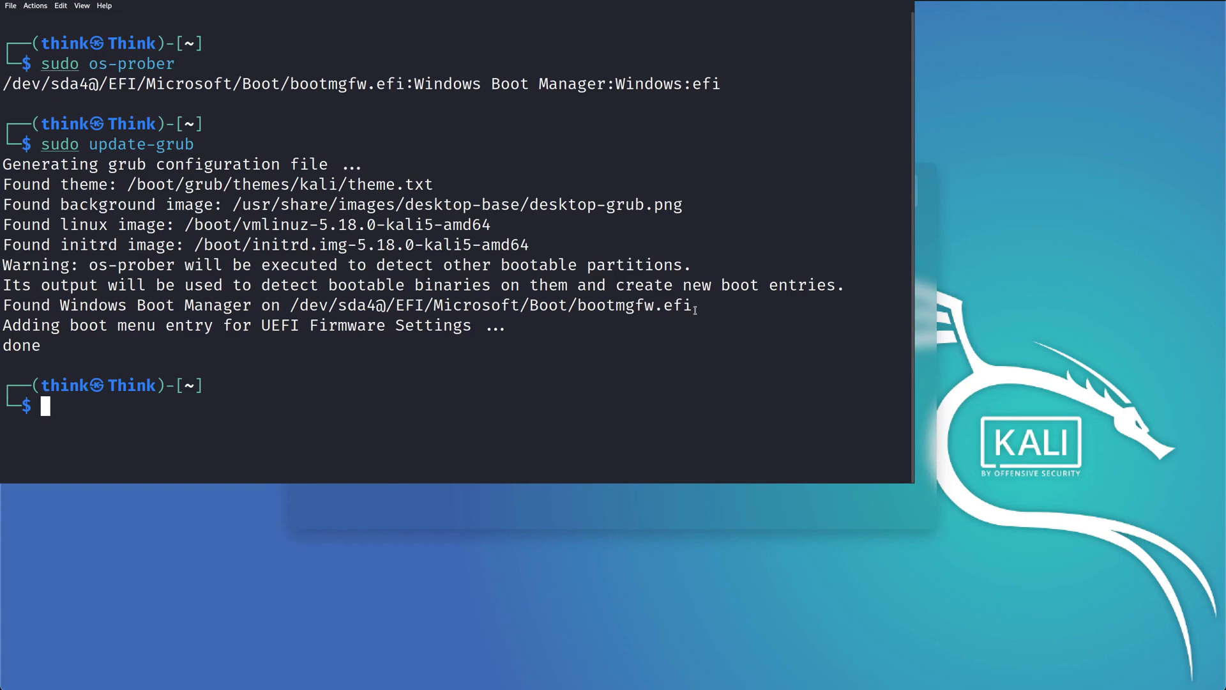
Step: Open /etc/default/grub in nano with sudo
key("Up")
key("Up")
key("Up")
key("Up")
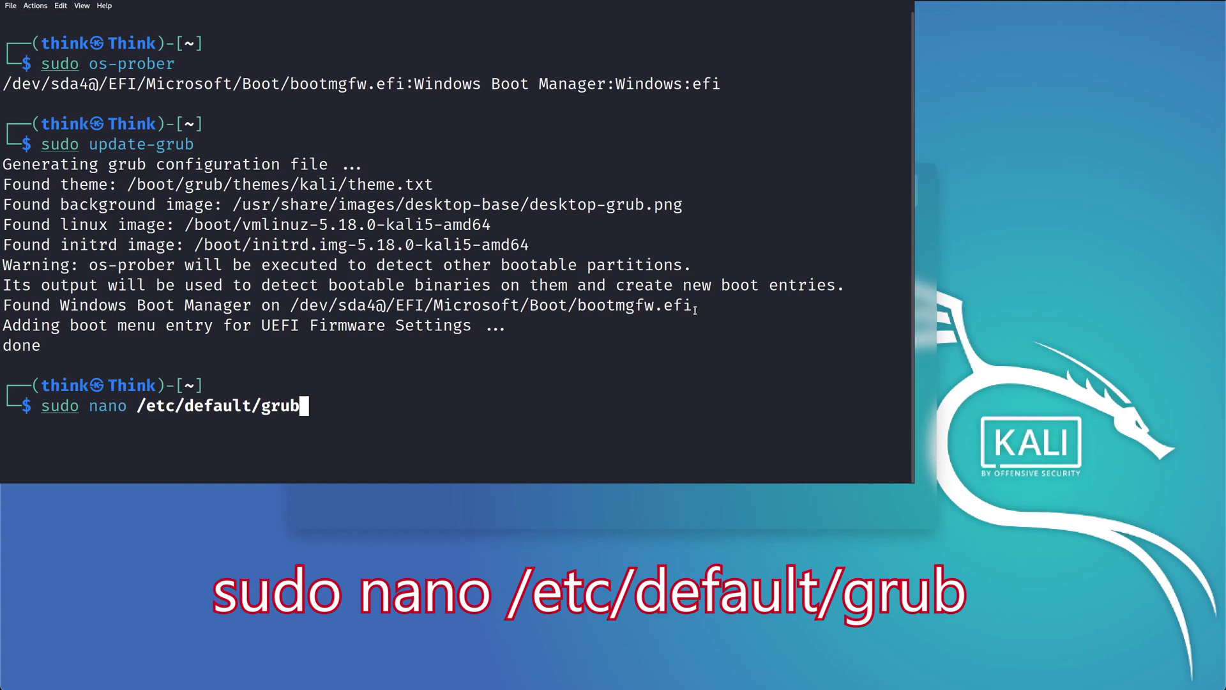
key("Return")
Step: Move to the GRUB_DISABLE_OS_PROBER=false line, write the file unchanged, and exit nano
key("Down")
key("Down")
key("Down")
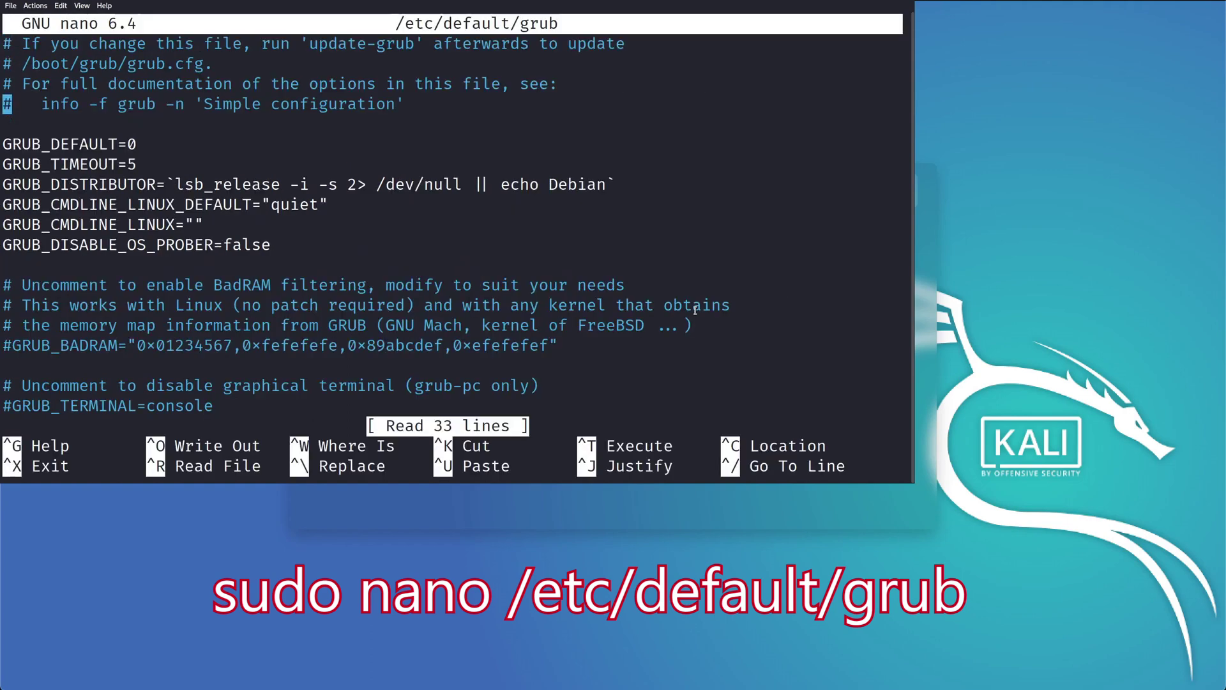
key("Down")
key("Down")
key("Down")
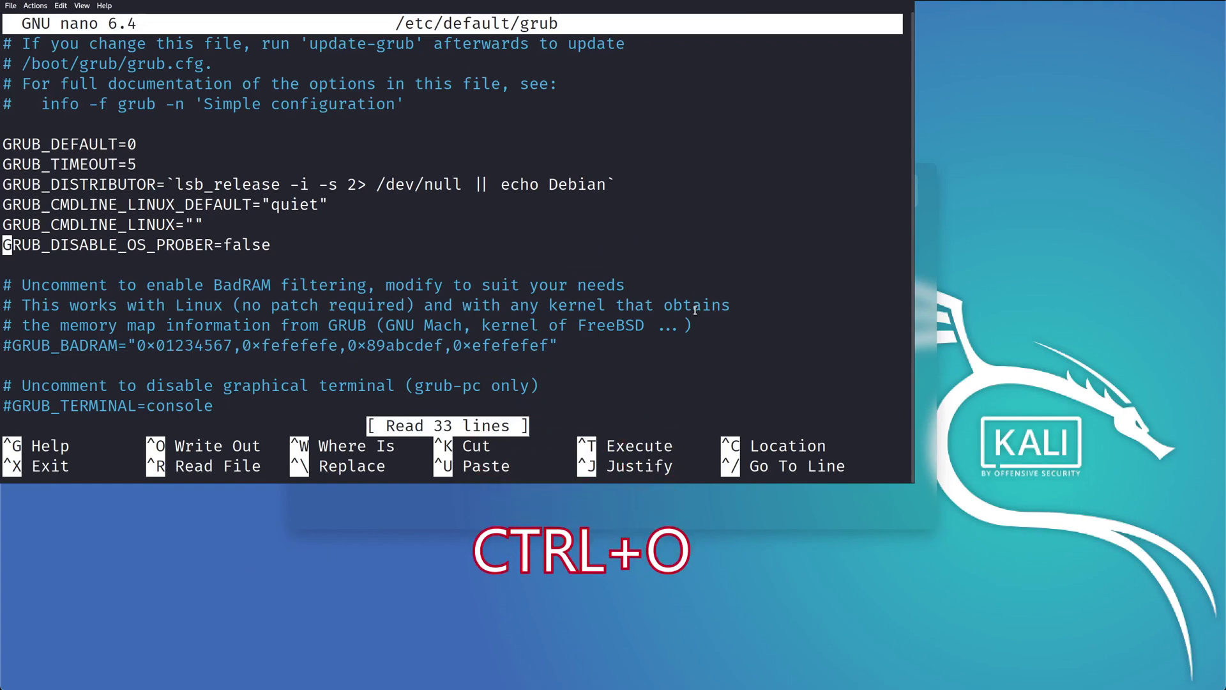
key("ctrl+o")
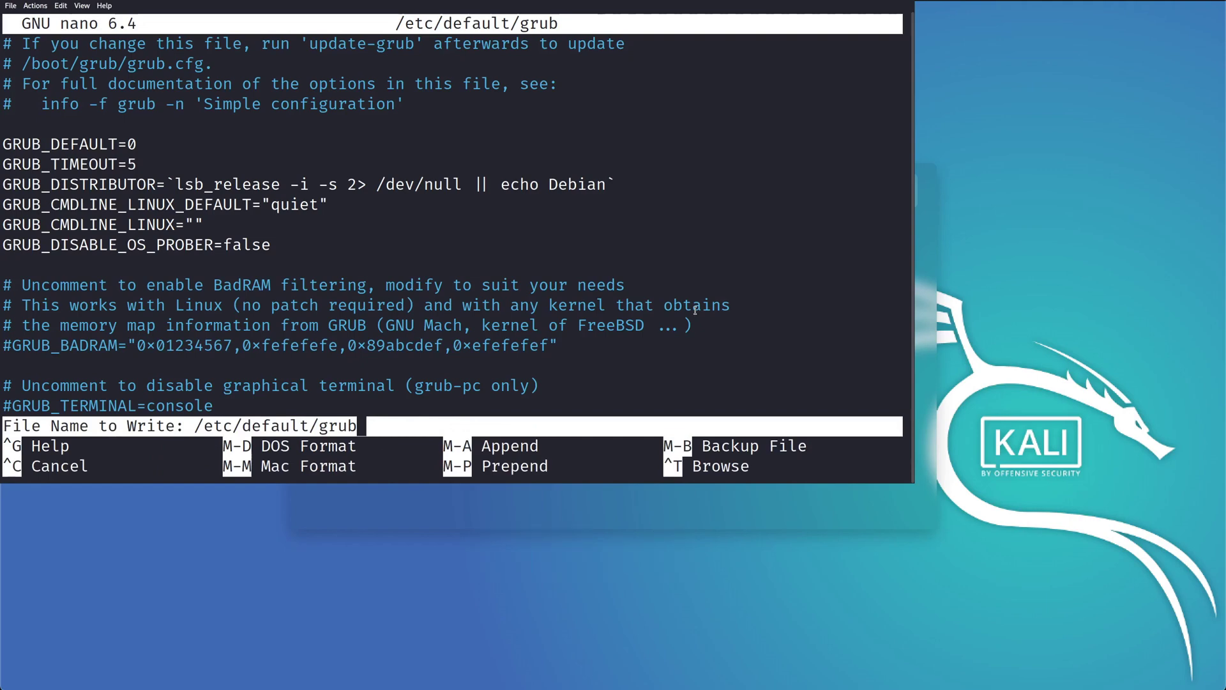
key("Return")
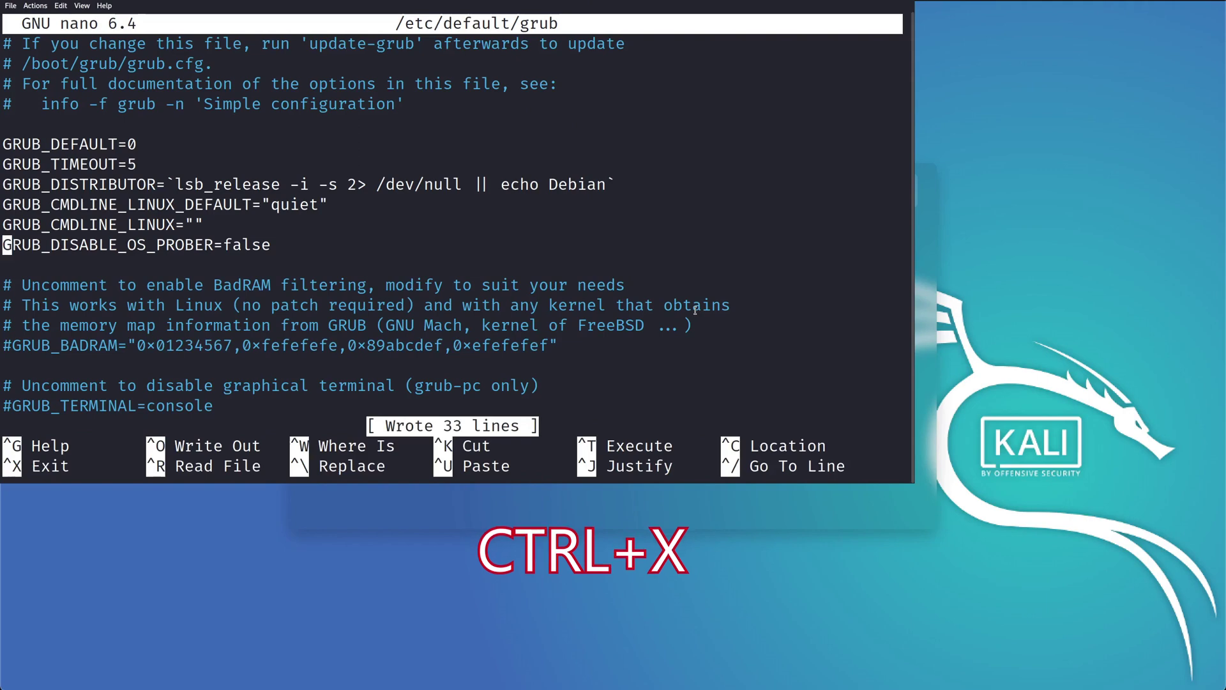
key("ctrl+x")
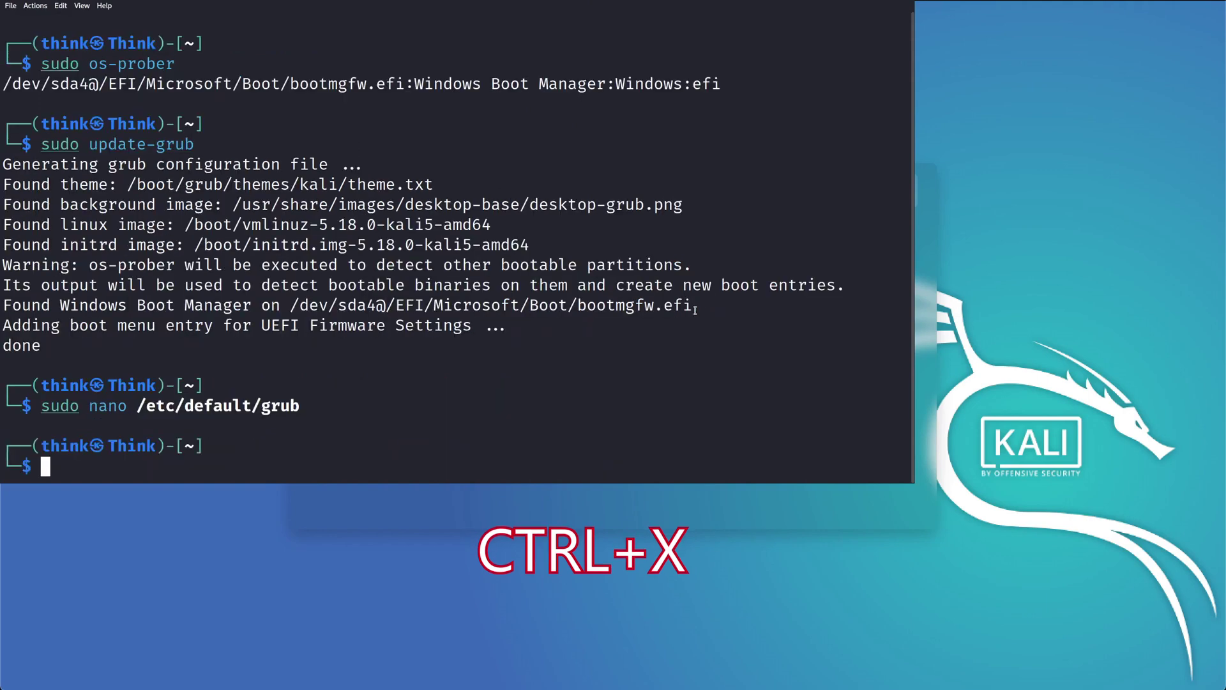
Step: Rerun sudo update-grub from history, again detecting Windows Boot Manager
key("Up")
key("Up")
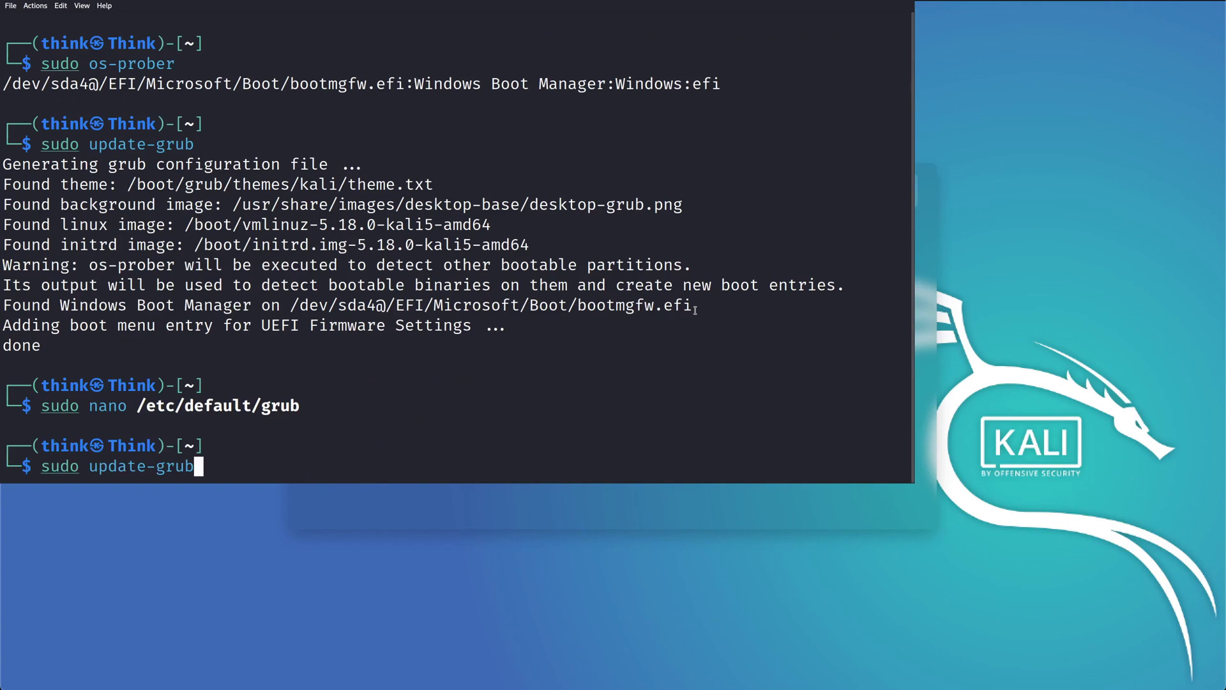
key("Return")
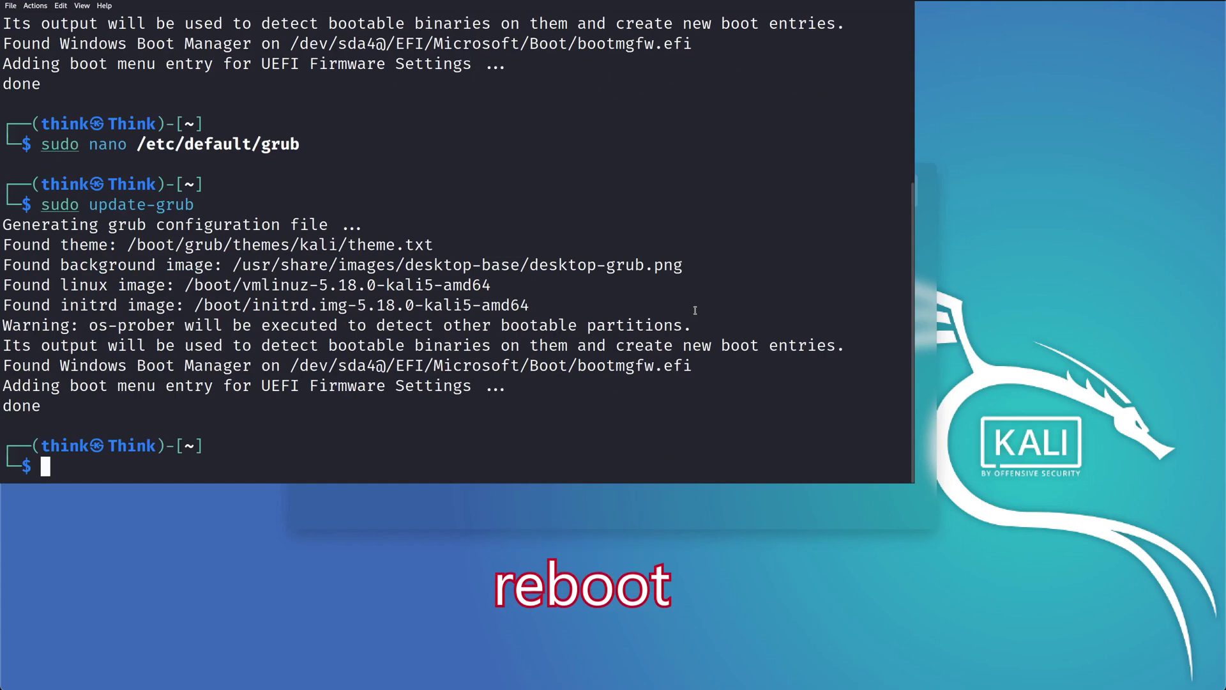
type("reboot")
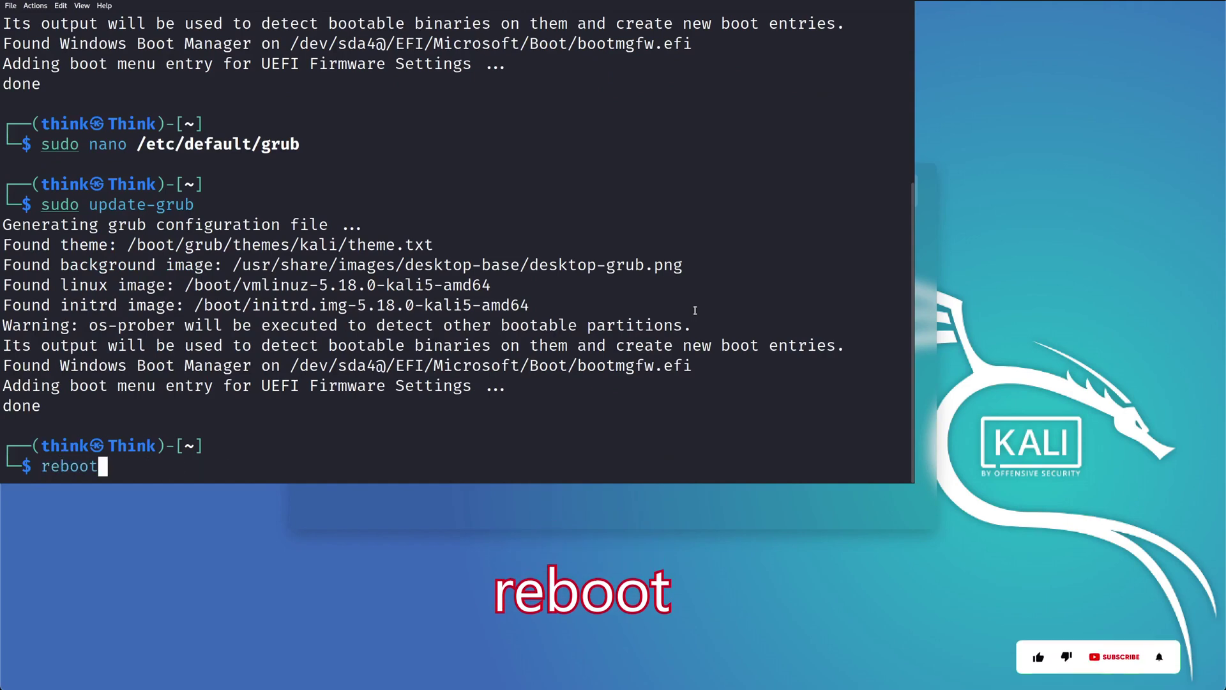